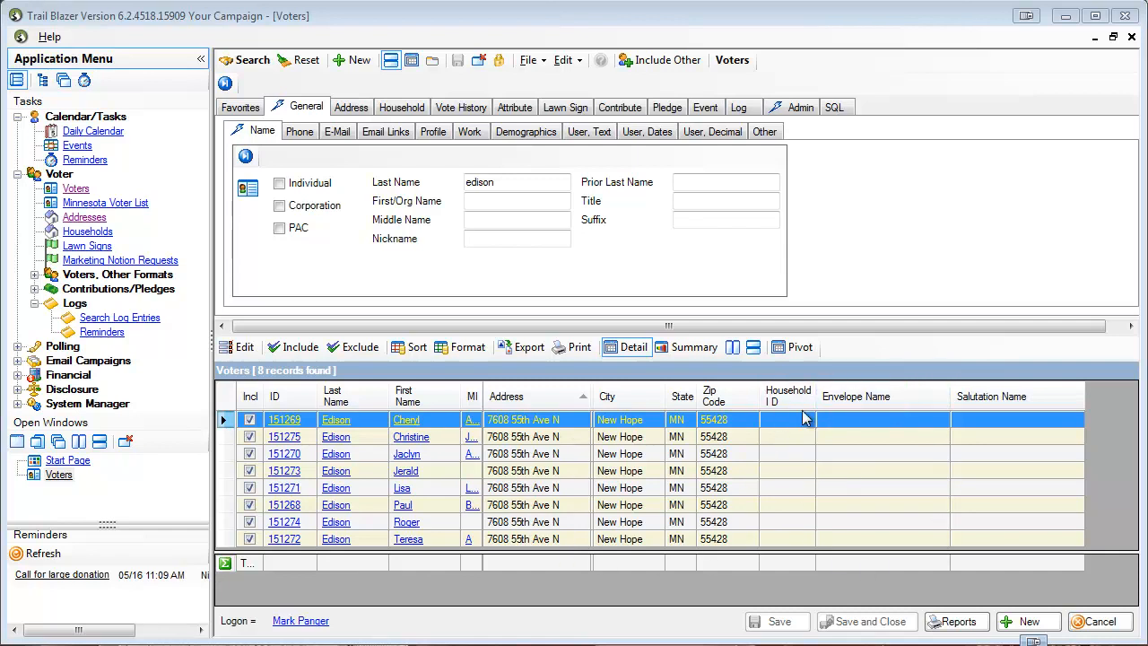
Create household records for all unassigned voters sharing a home address, without requiring the same last name
double_click(126, 404)
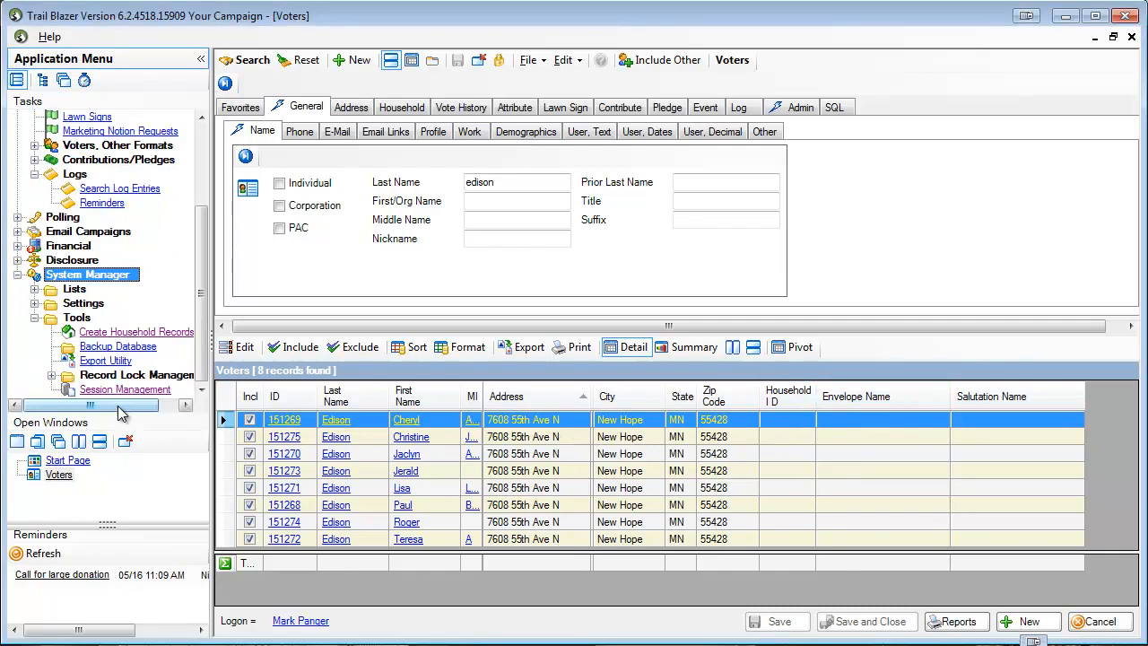
left_click(126, 333)
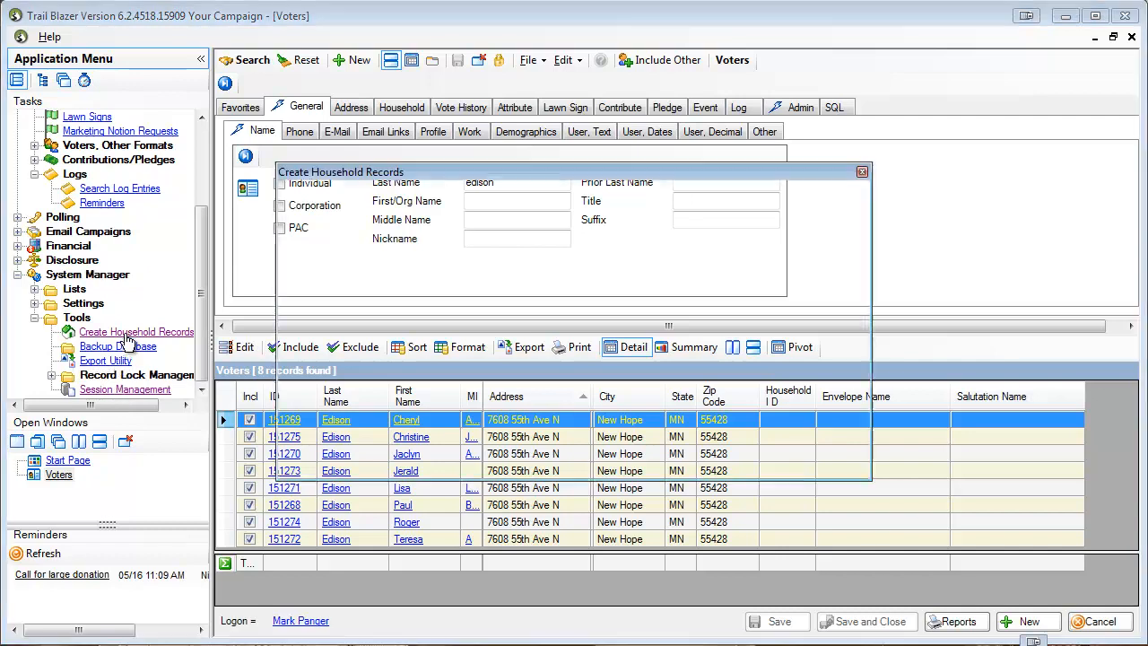
left_click(325, 242)
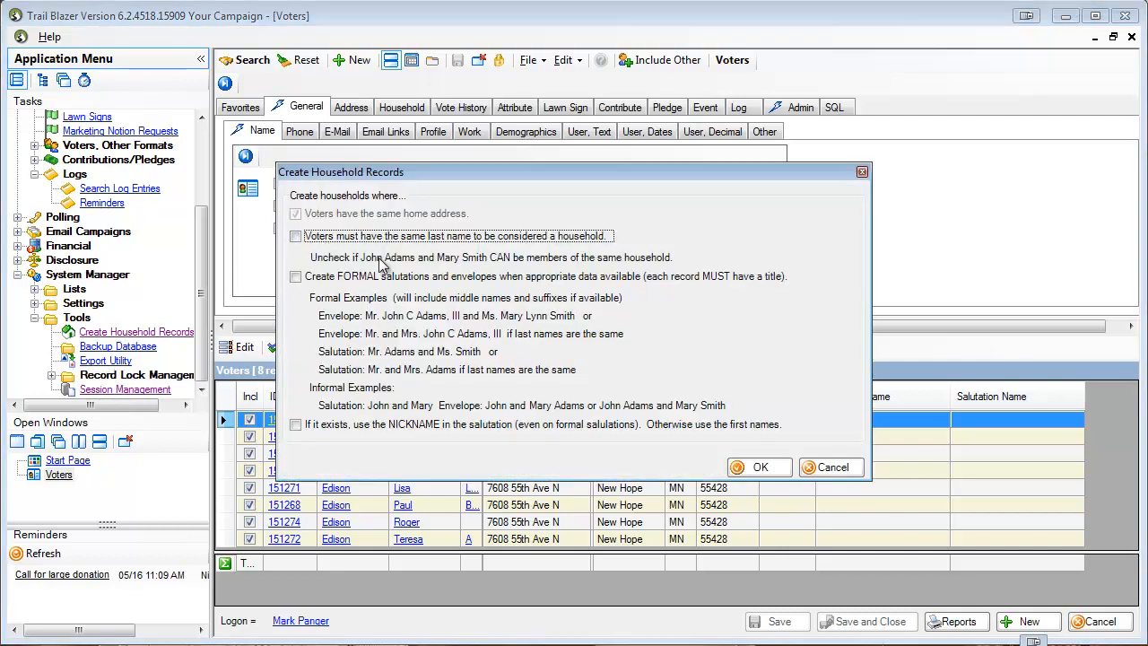
left_click(750, 473)
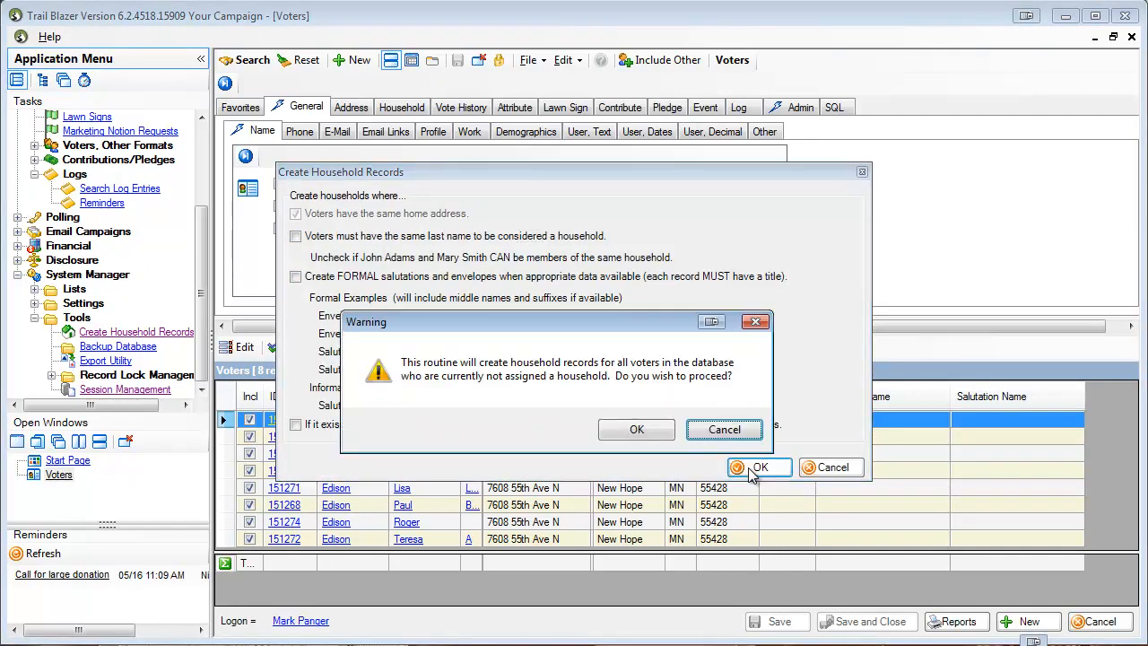
left_click(637, 429)
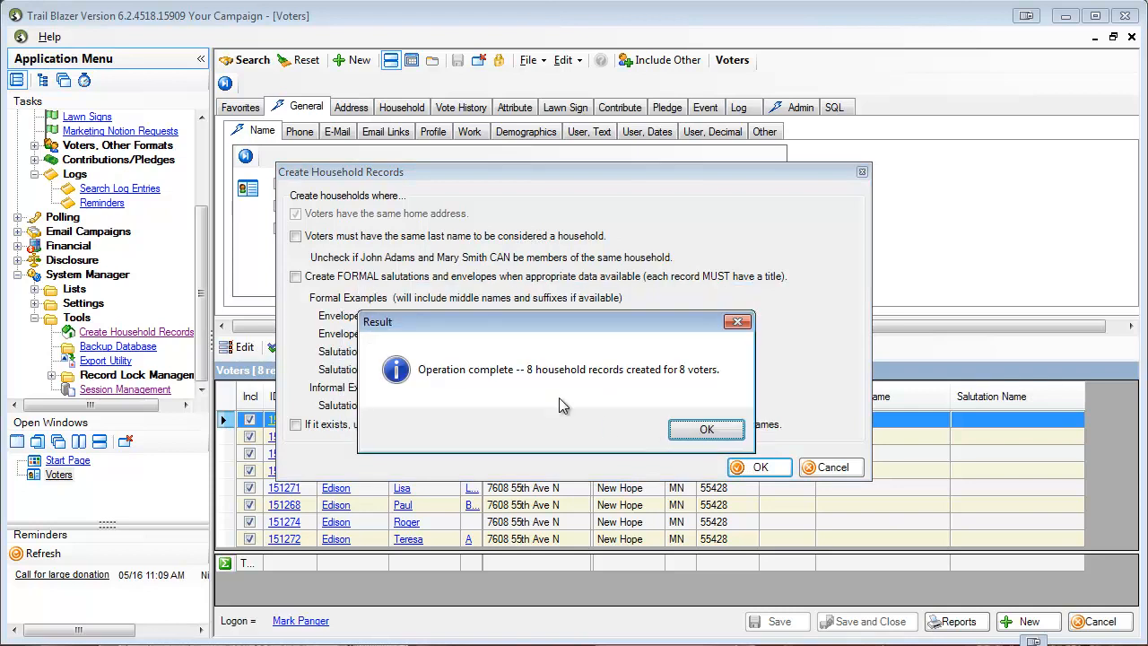
left_click(705, 430)
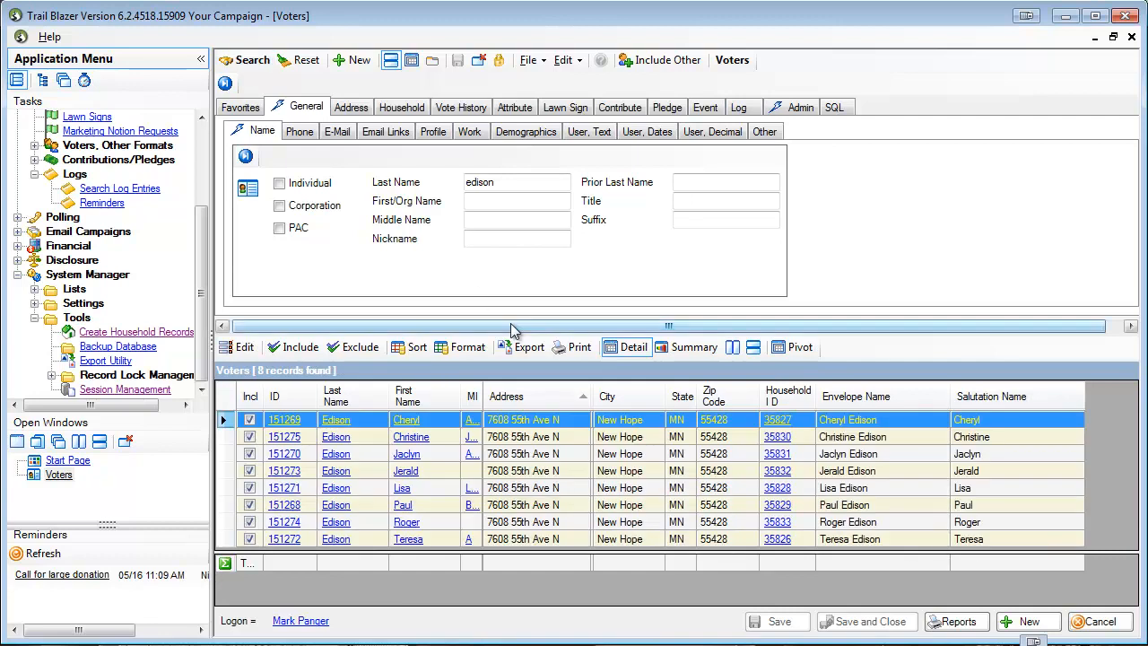
left_click(789, 397)
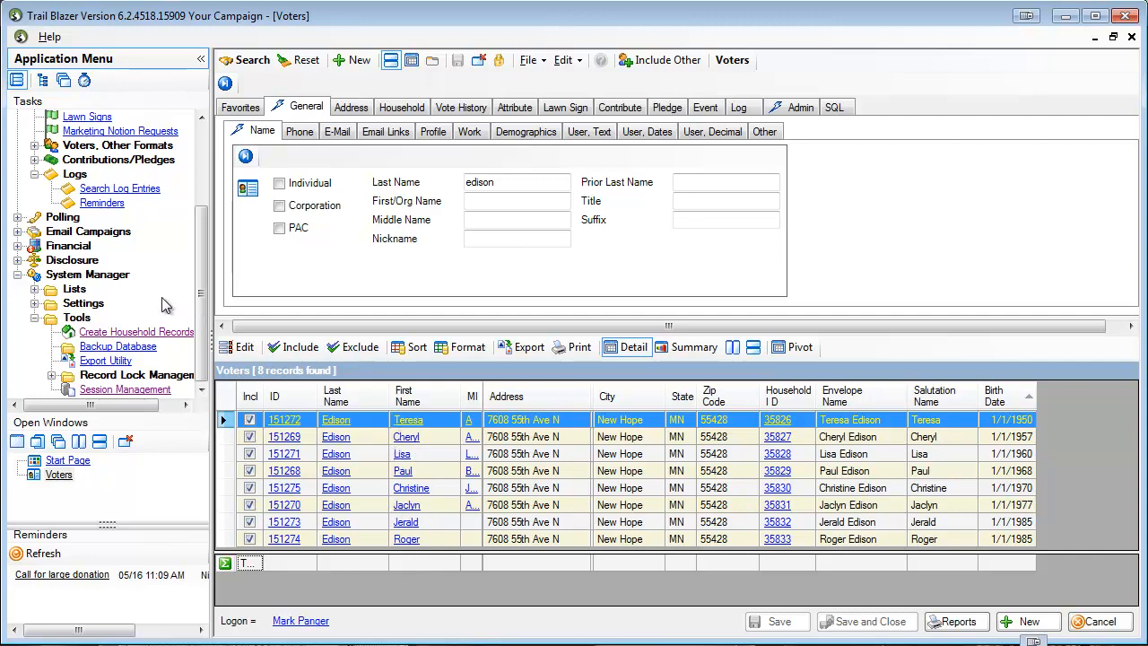
Search the Households list by the same last name used in the voter search, and compare it with the voter list
scroll(95, 256, "up", 1)
scroll(99, 258, "up", 2)
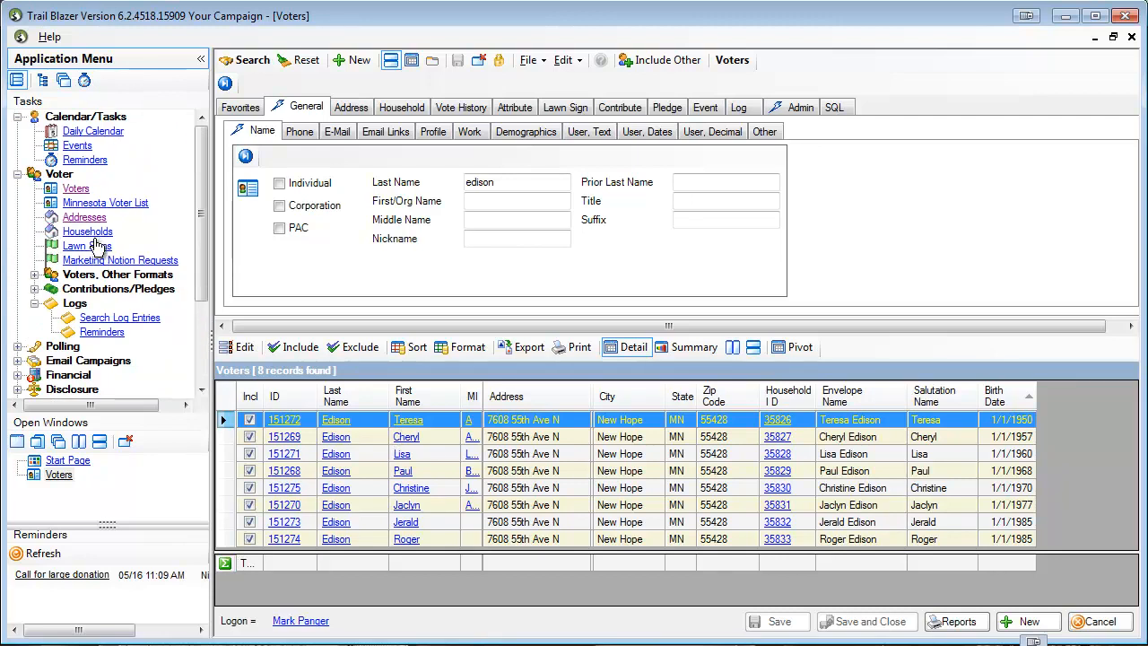
left_click(93, 235)
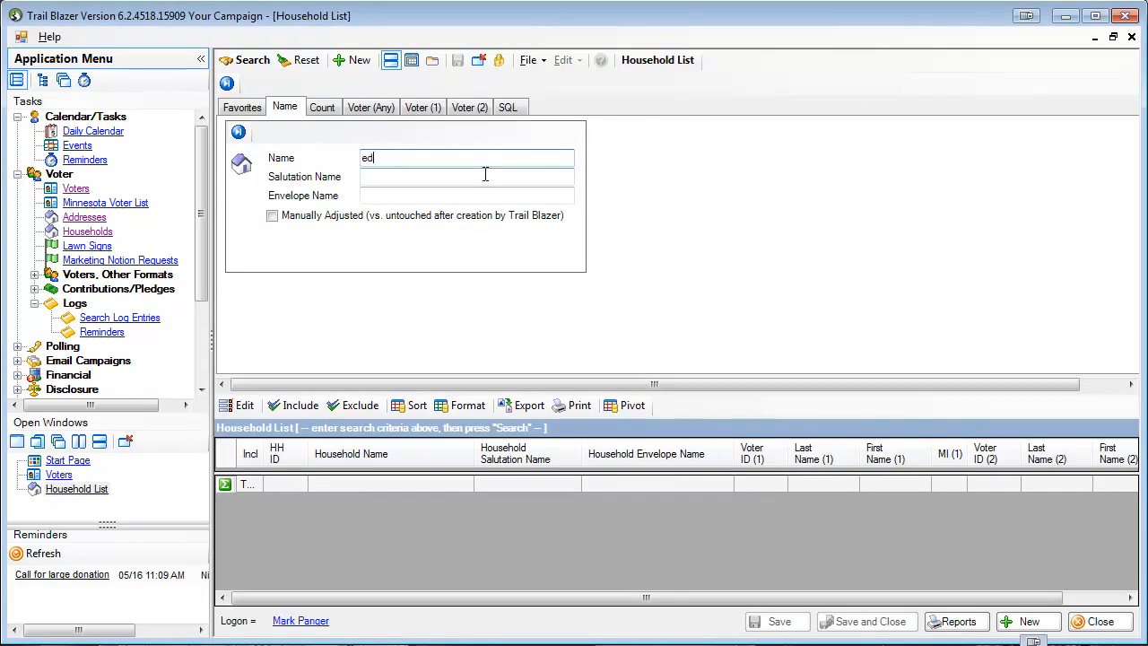
key("Return")
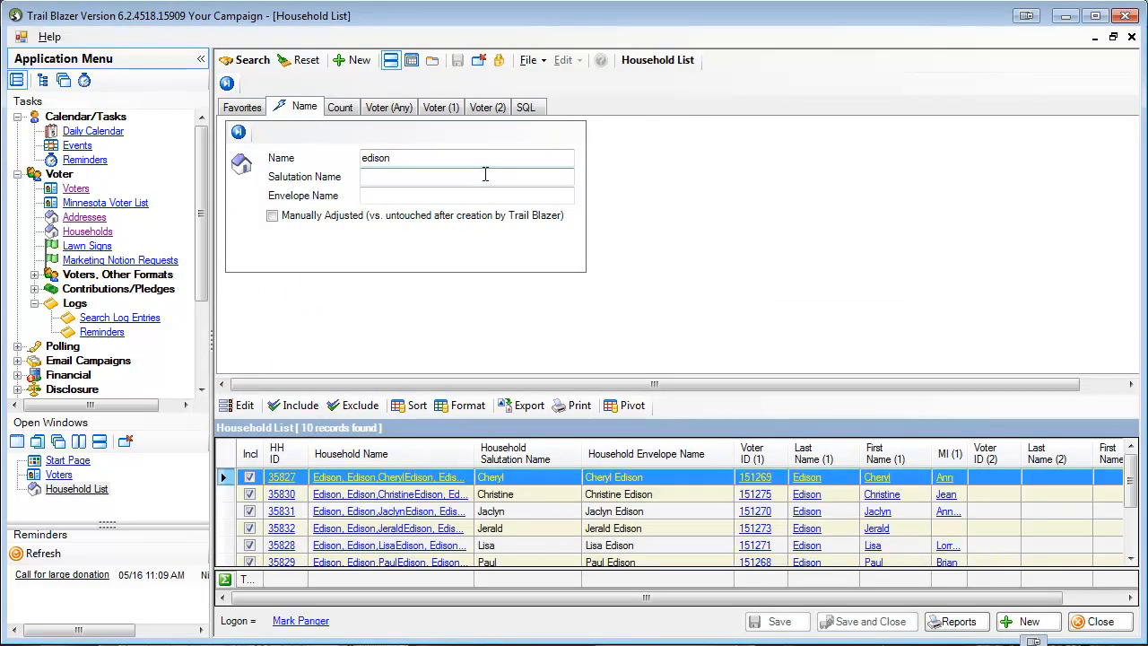
left_click(60, 475)
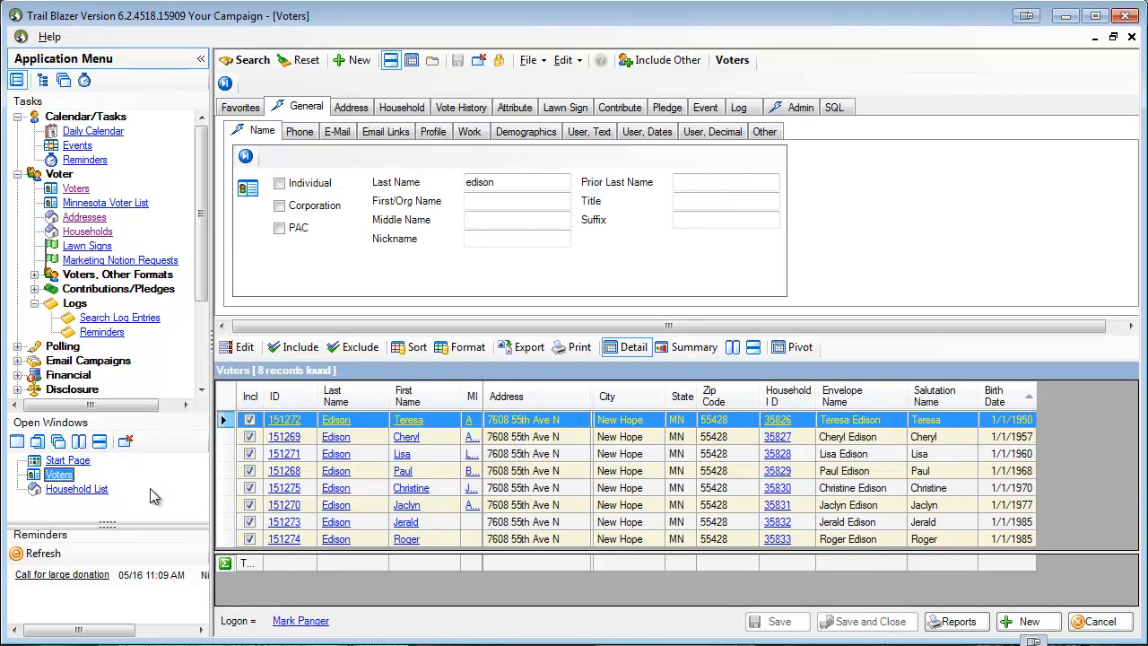
left_click(77, 489)
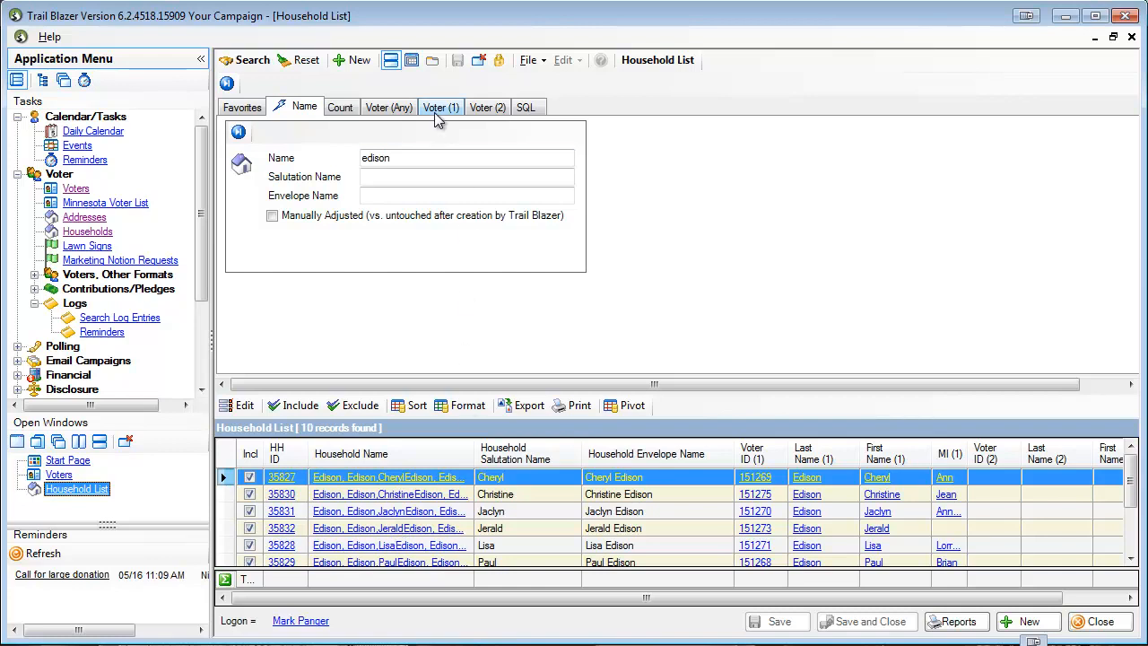
Filter the households by the voters' house number for any voter's main home address, and show only the results with a wider Household Name column
left_click(401, 108)
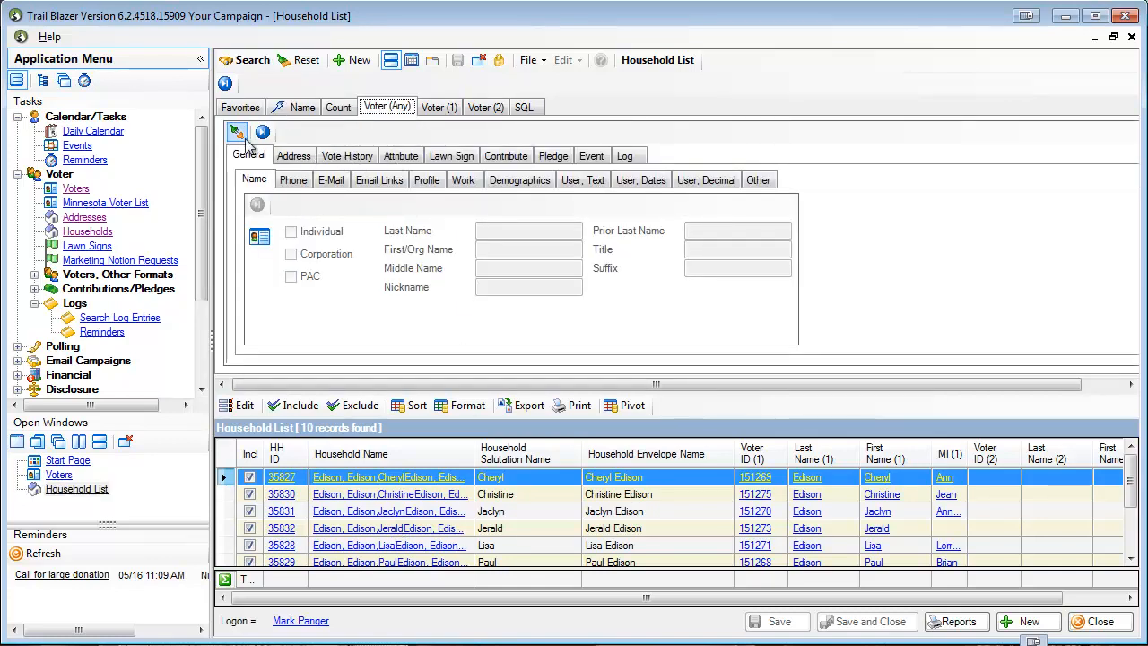
left_click(296, 157)
left_click(538, 230)
type("7608")
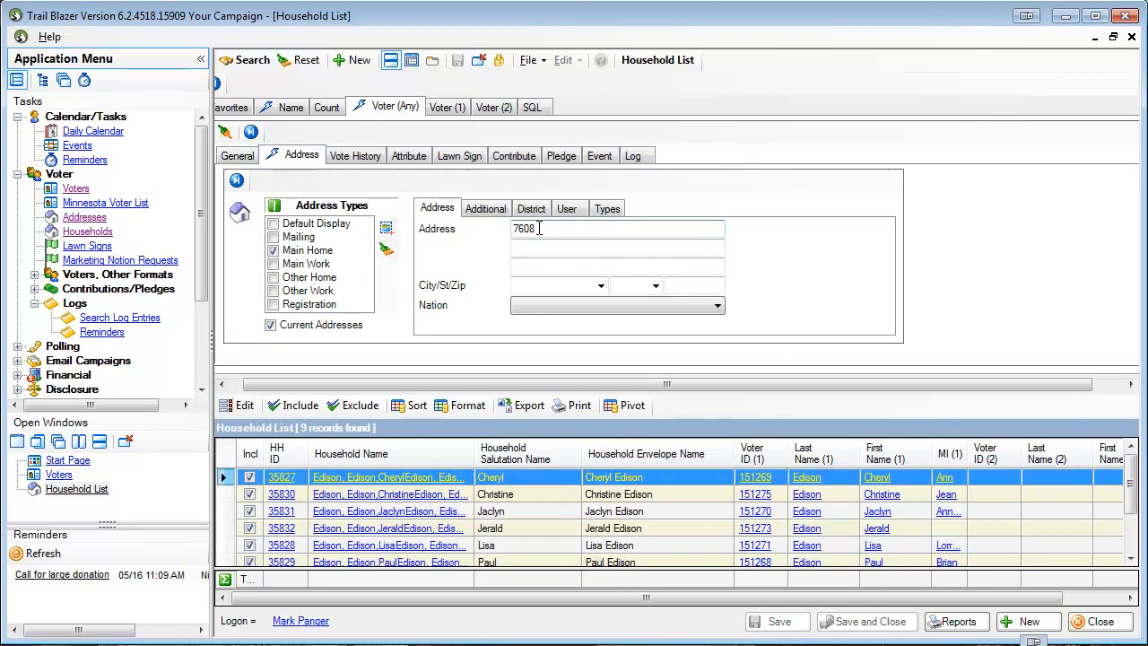
left_click(412, 60)
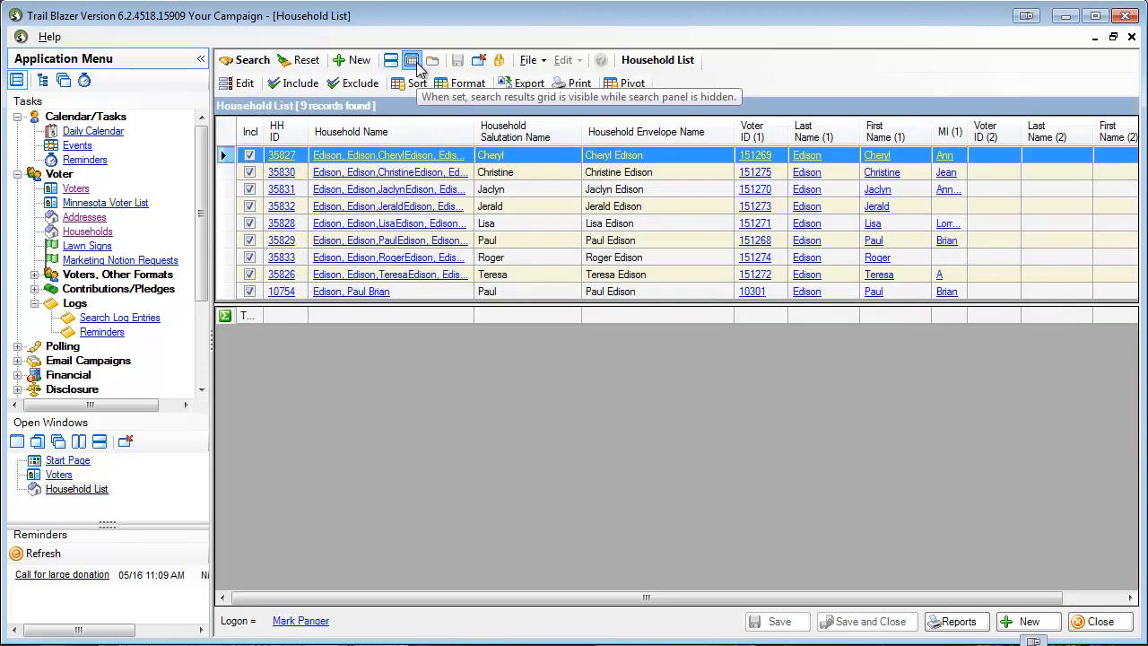
left_click_drag(476, 135, 544, 136)
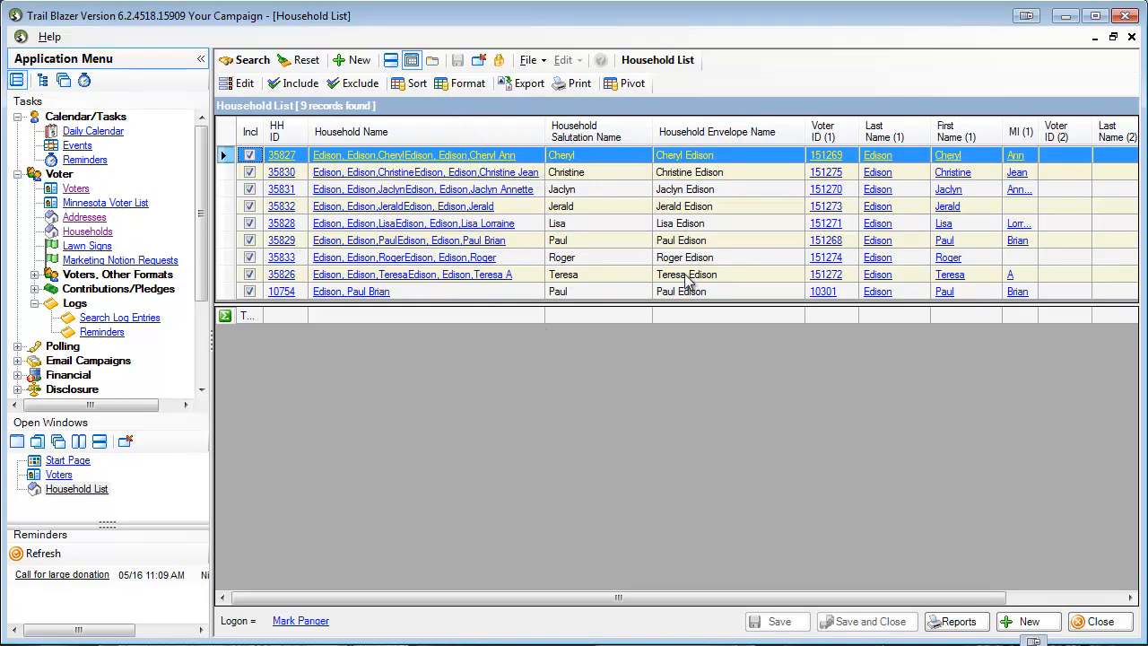
Exclude the oldest voter's household from the results and delete all the other included household records
left_click(252, 278)
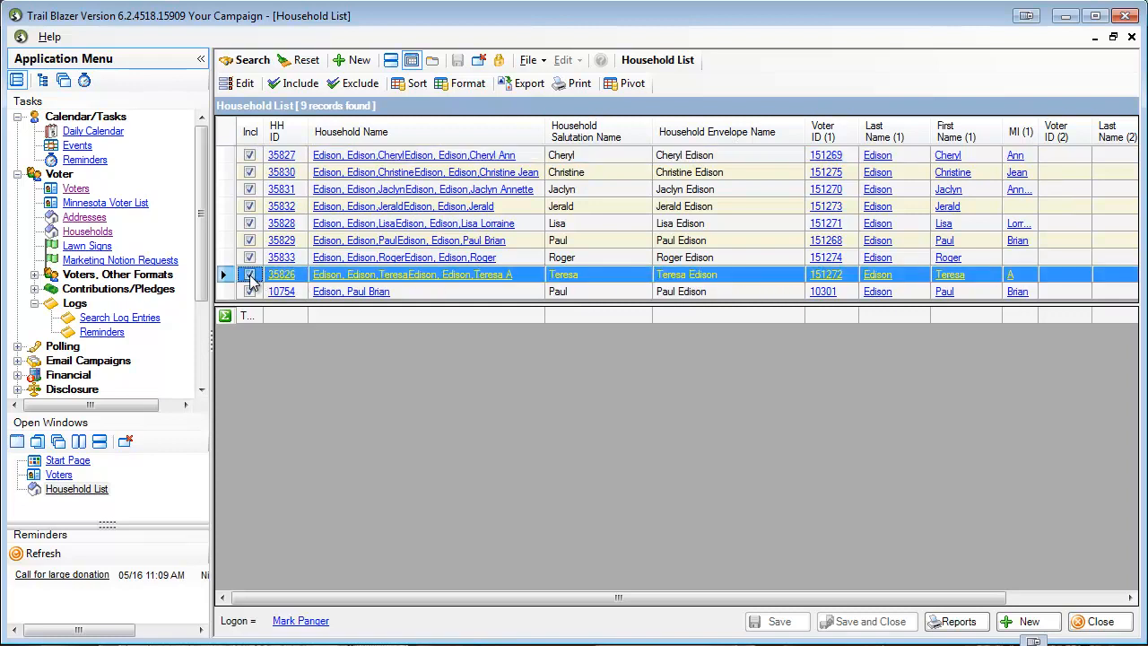
left_click(529, 63)
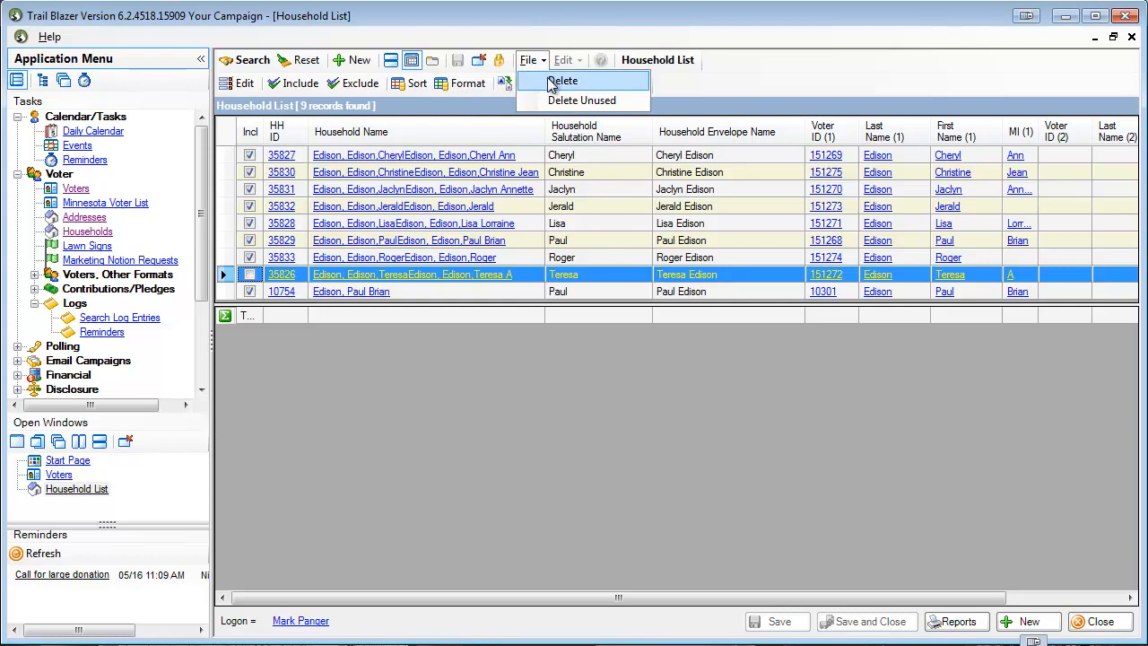
left_click(554, 86)
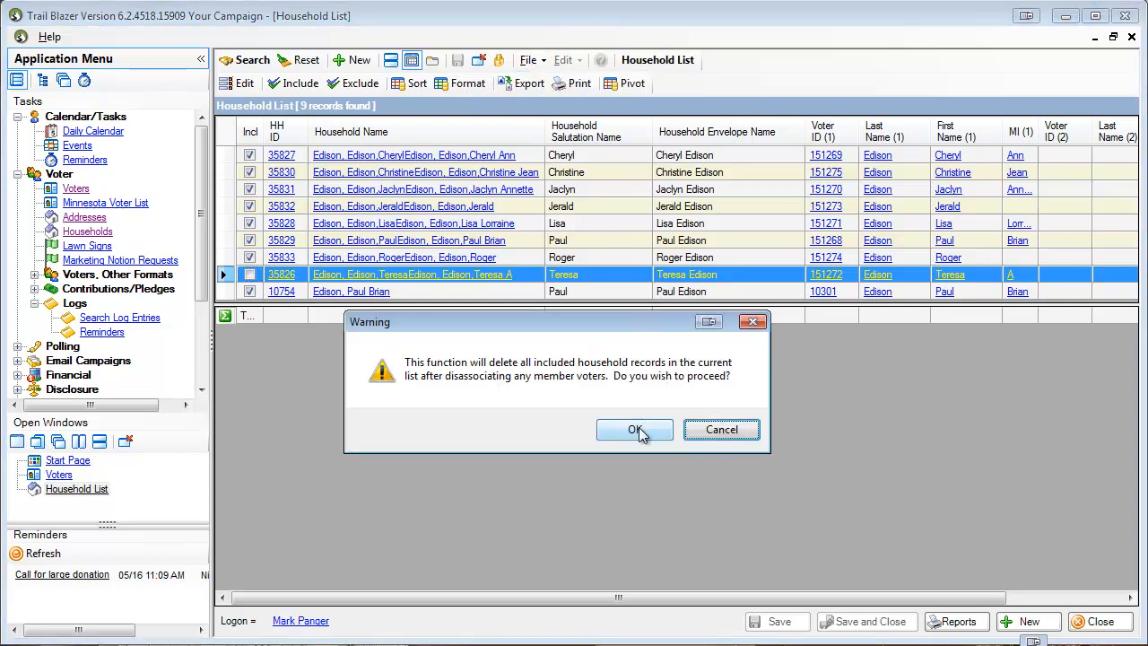
left_click(639, 428)
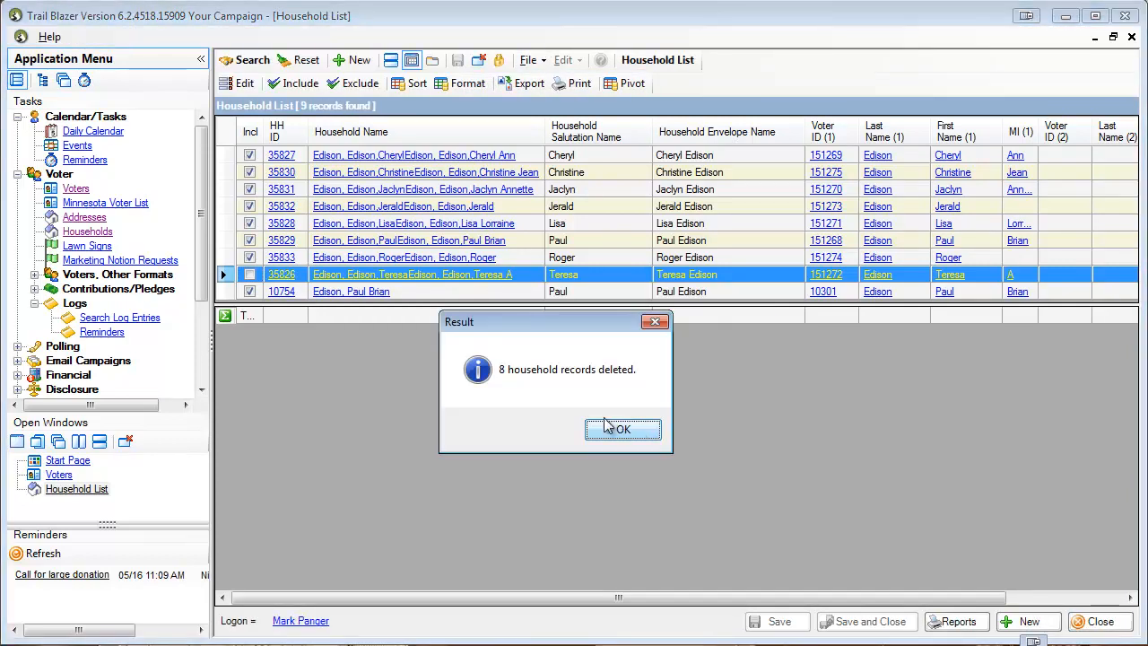
left_click(633, 430)
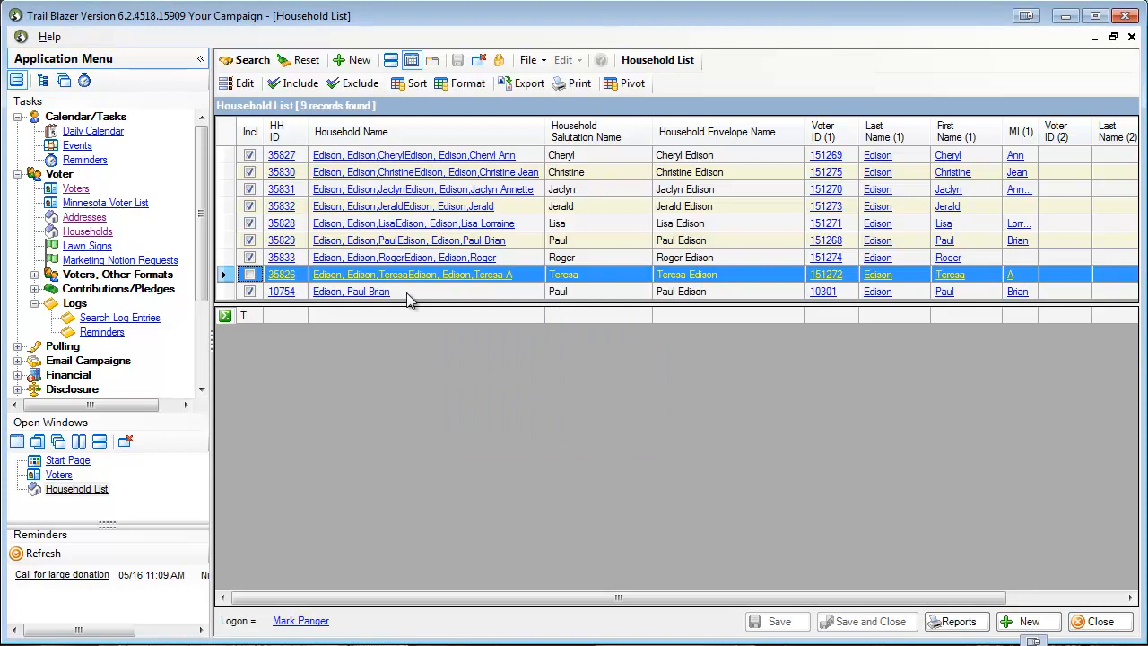
Rerun the household and voter searches, and open the remaining household's card with the list of open windows enlarged
left_click(240, 61)
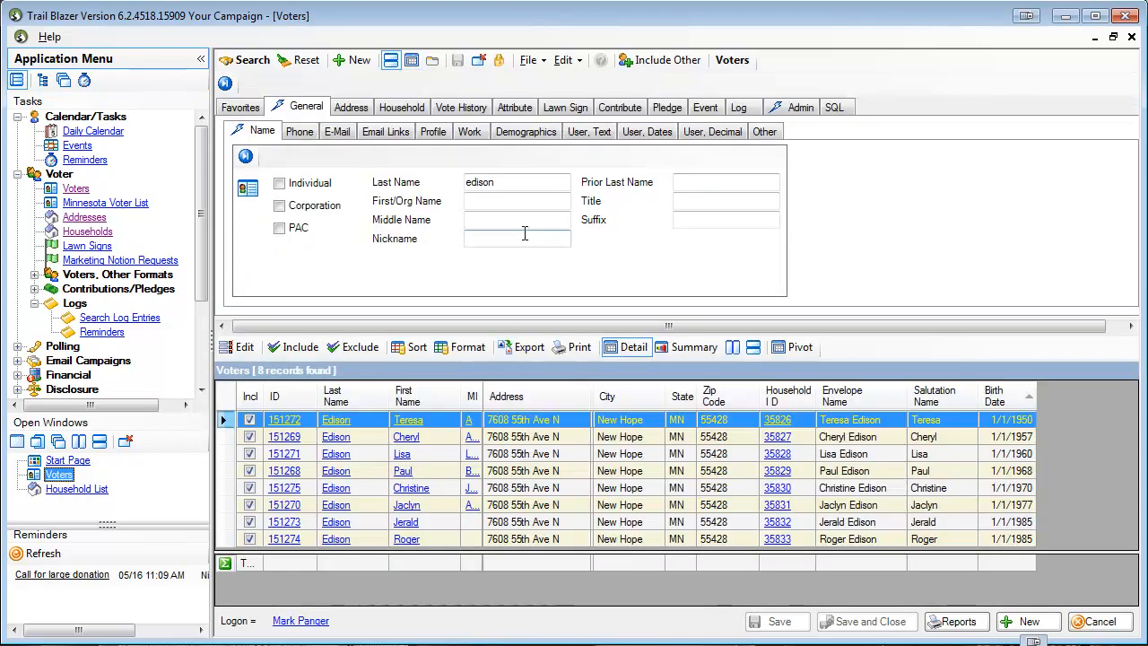
left_click(256, 63)
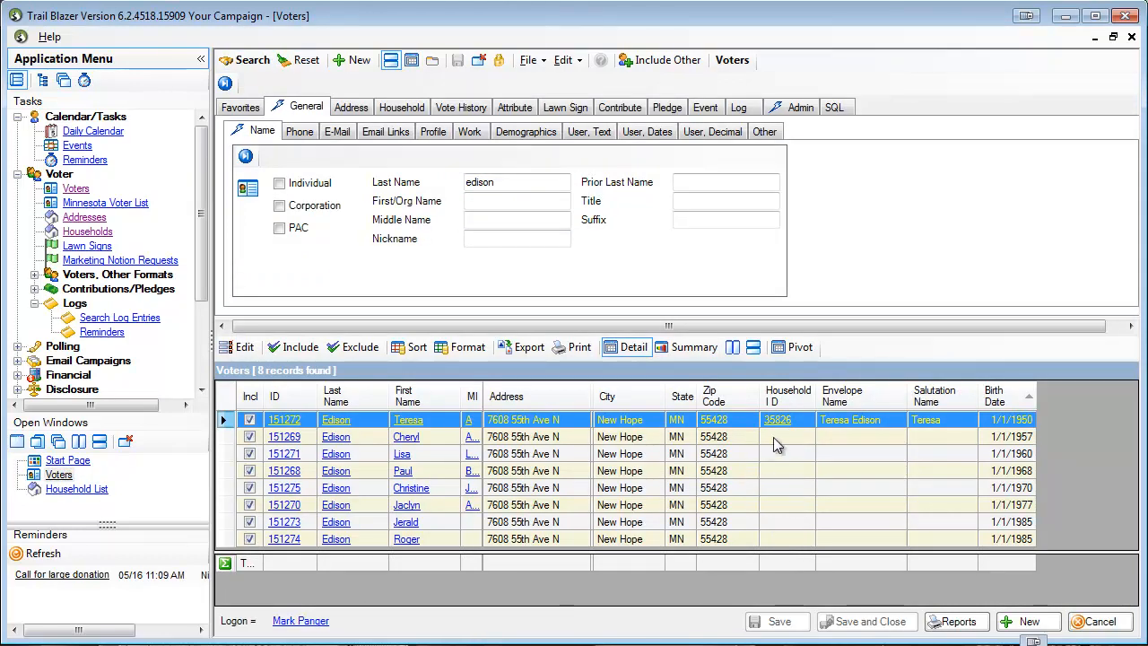
left_click(79, 489)
left_click(376, 155)
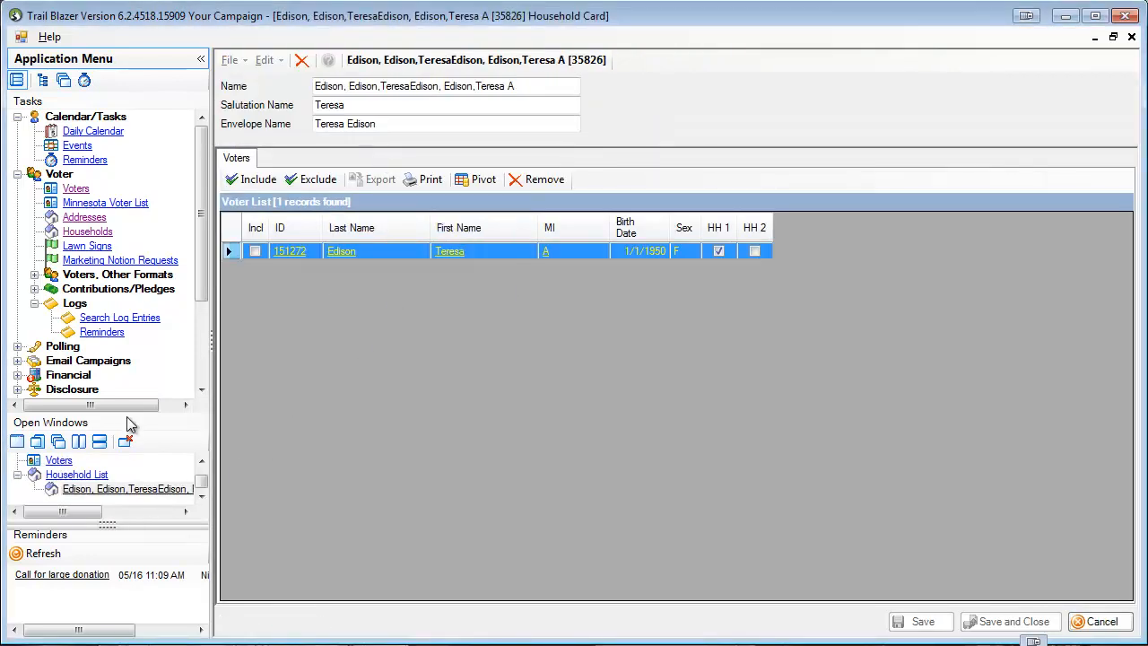
left_click_drag(128, 523, 128, 611)
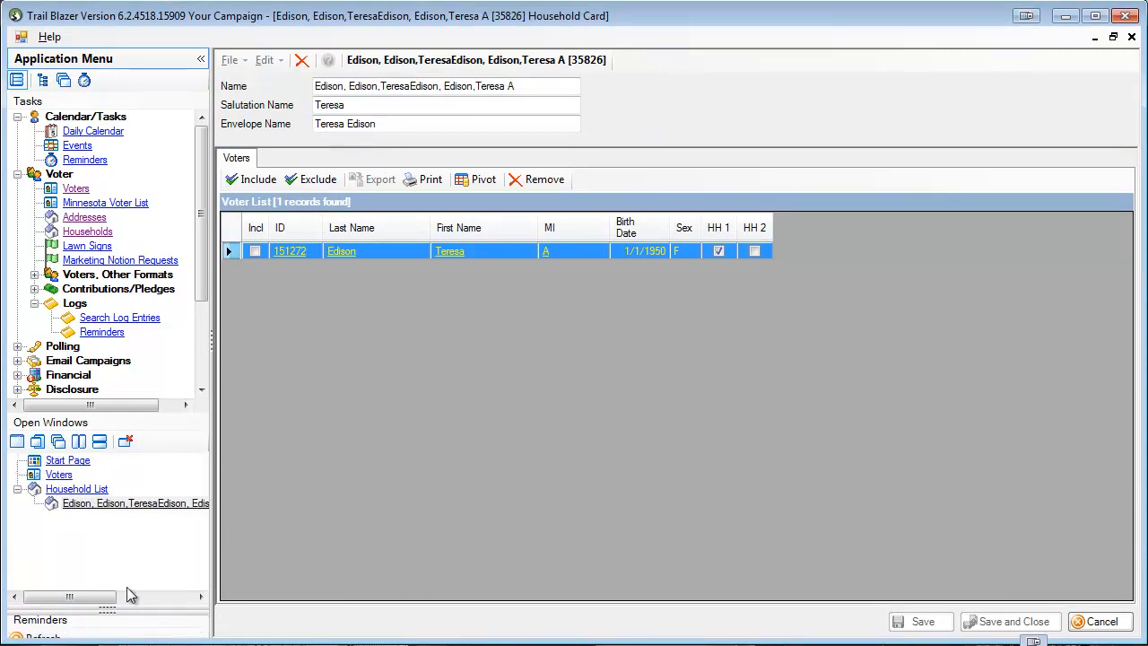
Assign the second voter in the voter list to the open household card
left_click(59, 476)
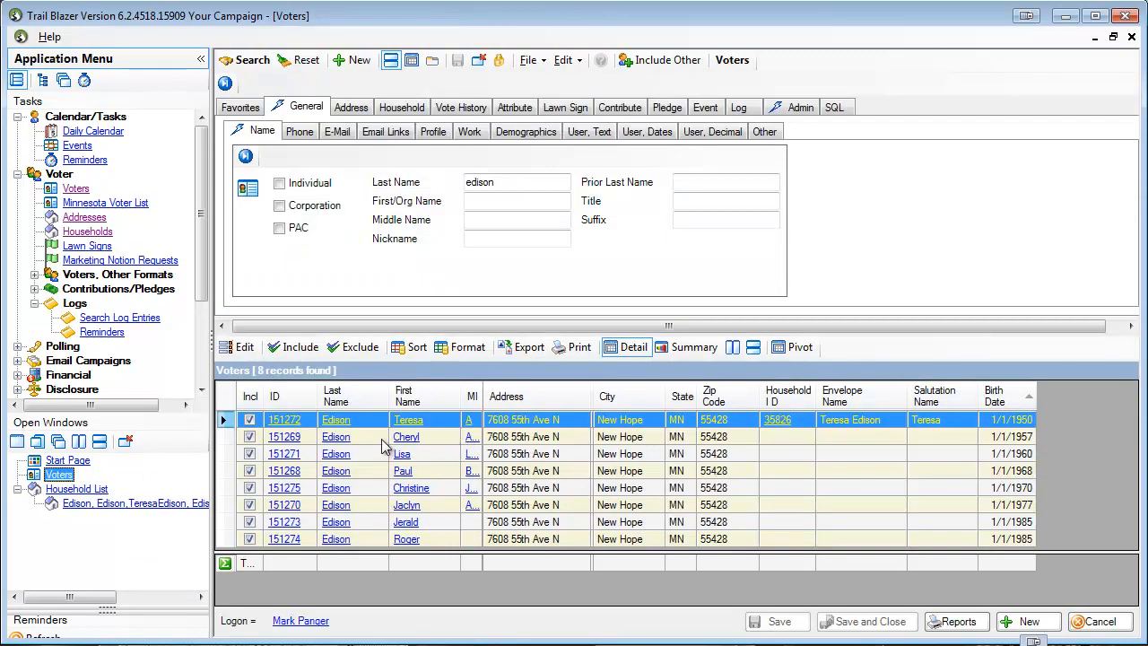
left_click(230, 439)
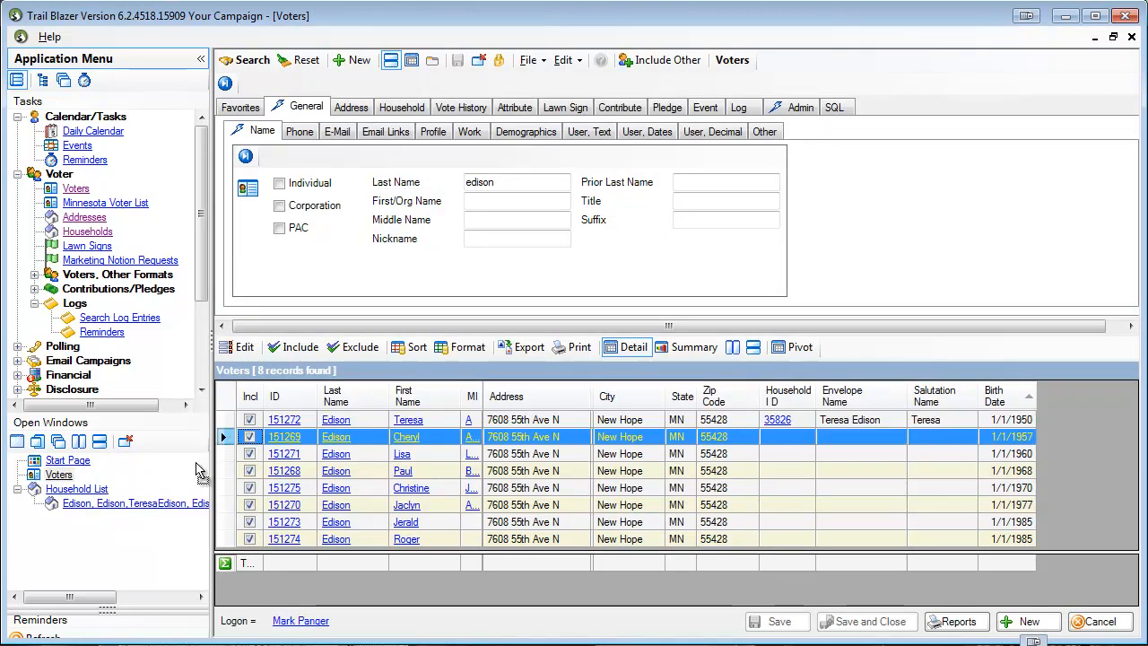
left_click_drag(172, 512, 173, 511)
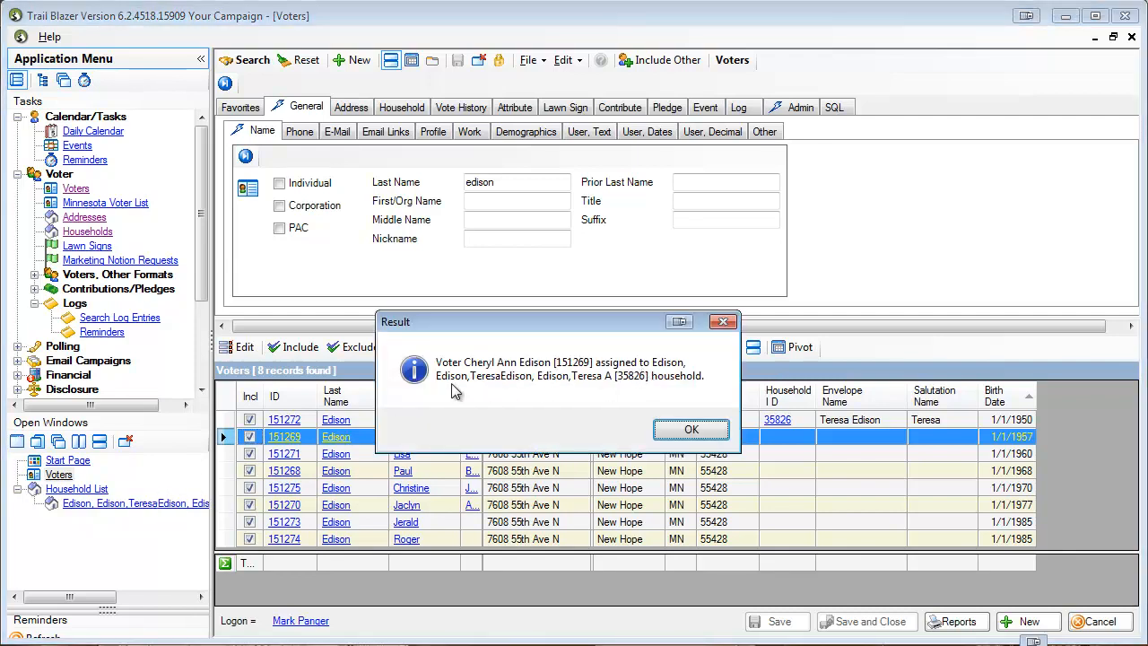
left_click(690, 432)
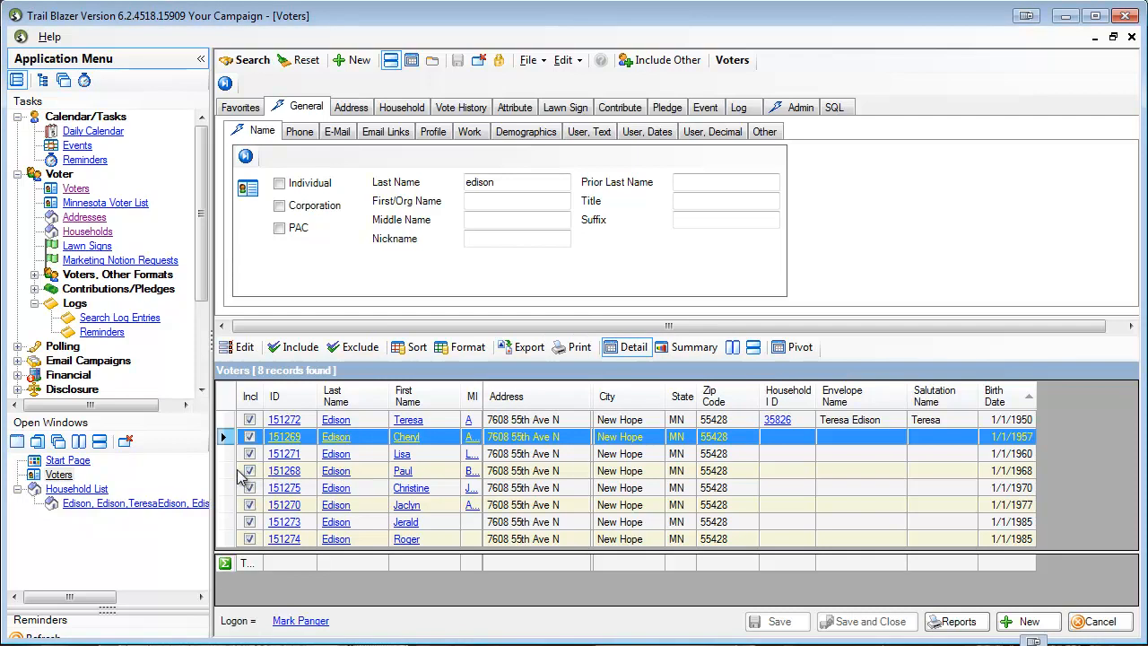
Assign the third and fourth voters in the list to the same open household
left_click_drag(227, 454, 167, 510)
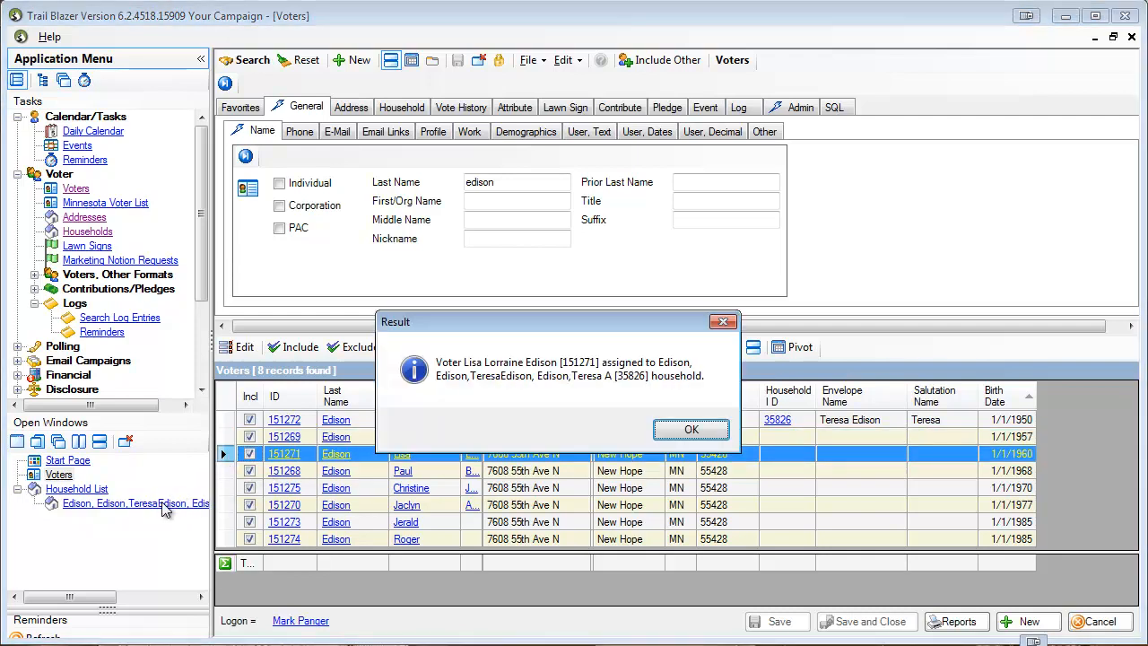
left_click(689, 432)
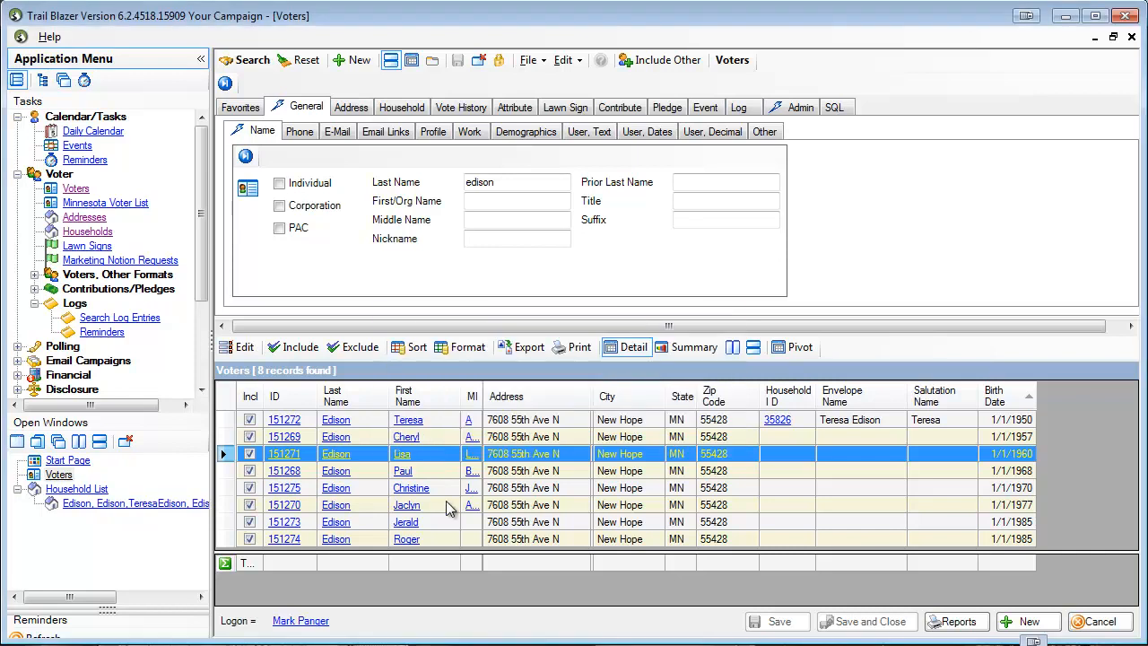
left_click_drag(224, 472, 173, 516)
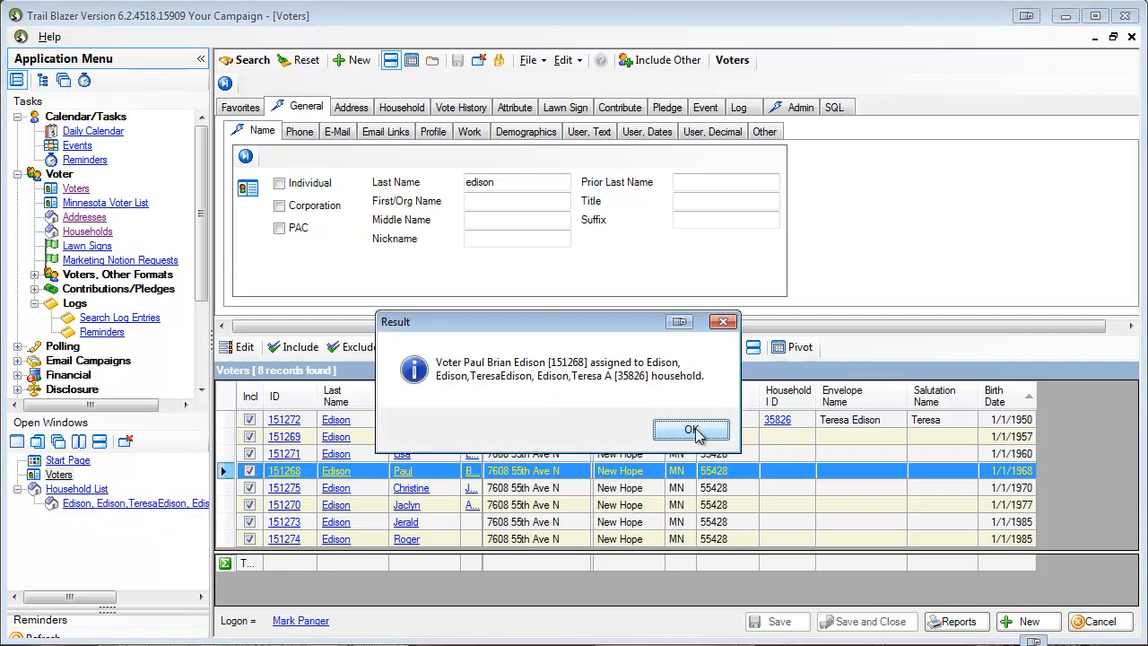
left_click(692, 432)
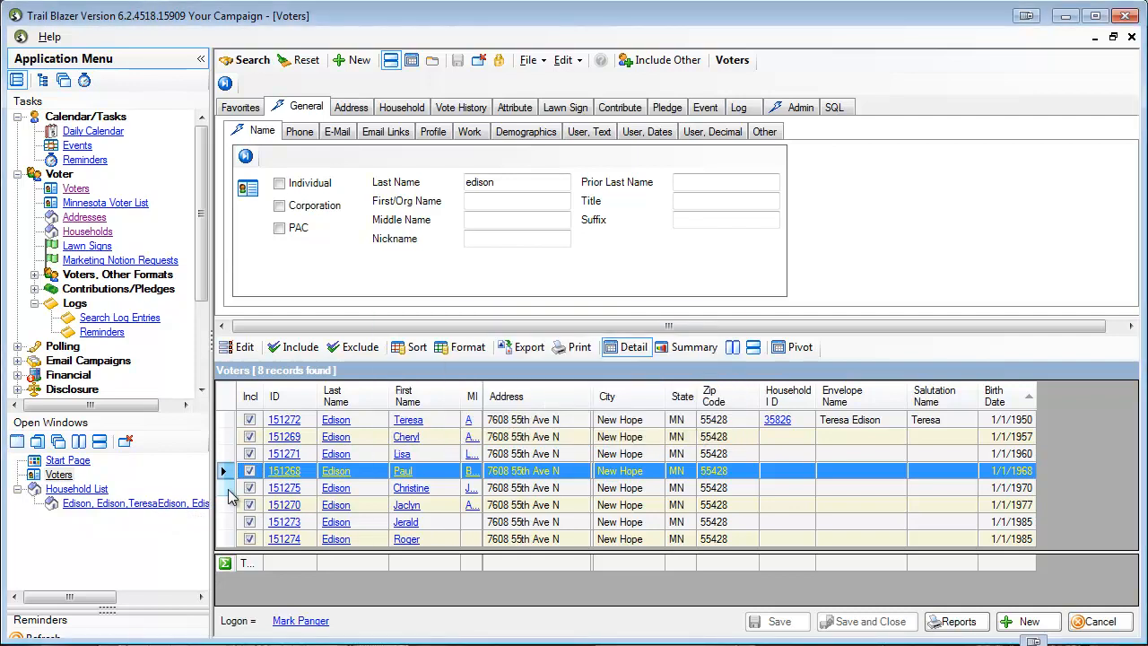
Assign the remaining four voters in the list to the open household, and rerun the voter search
left_click(229, 493)
left_click(224, 538)
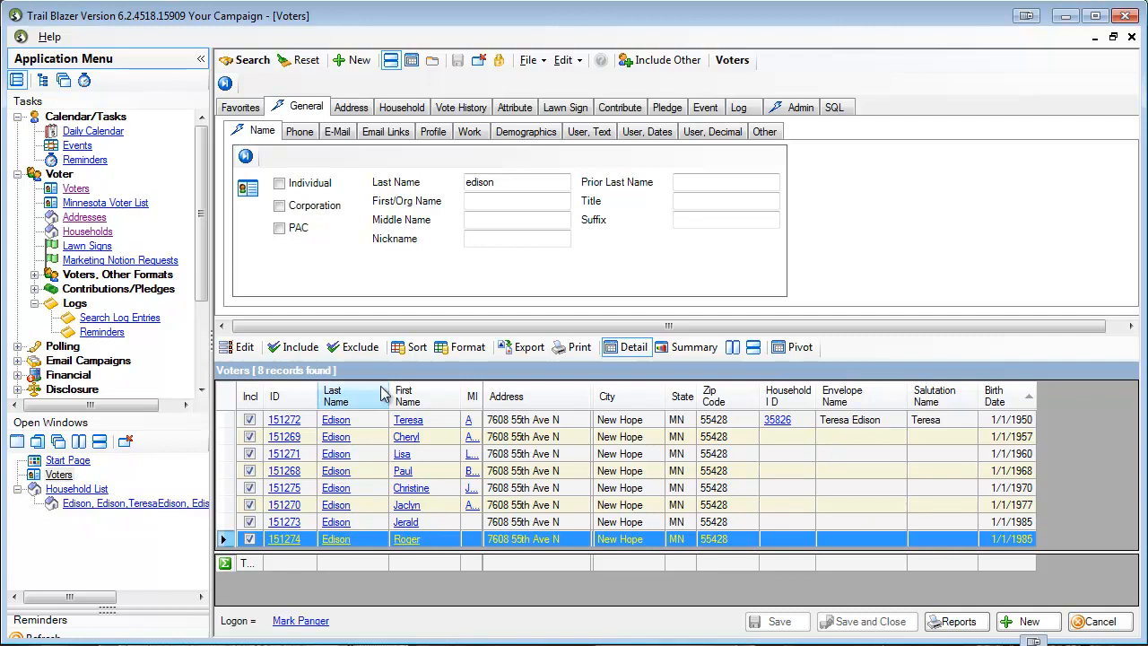
left_click(253, 60)
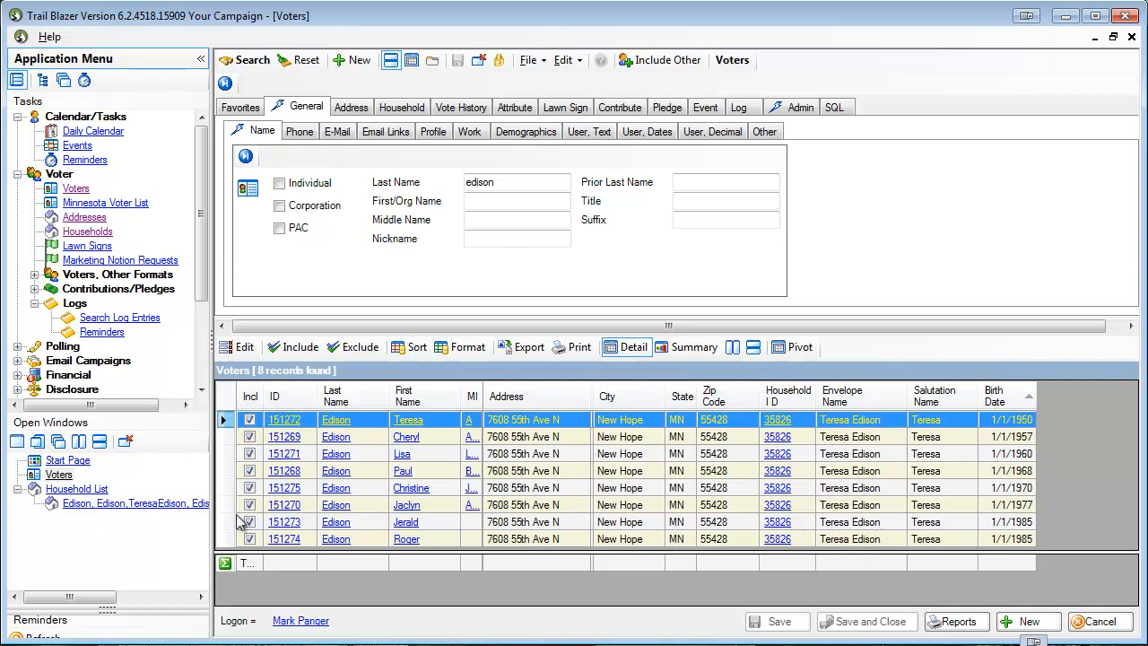
Return to the open household card and shorten the household's name to the shared surname, a comma and "Family"
left_click(191, 508)
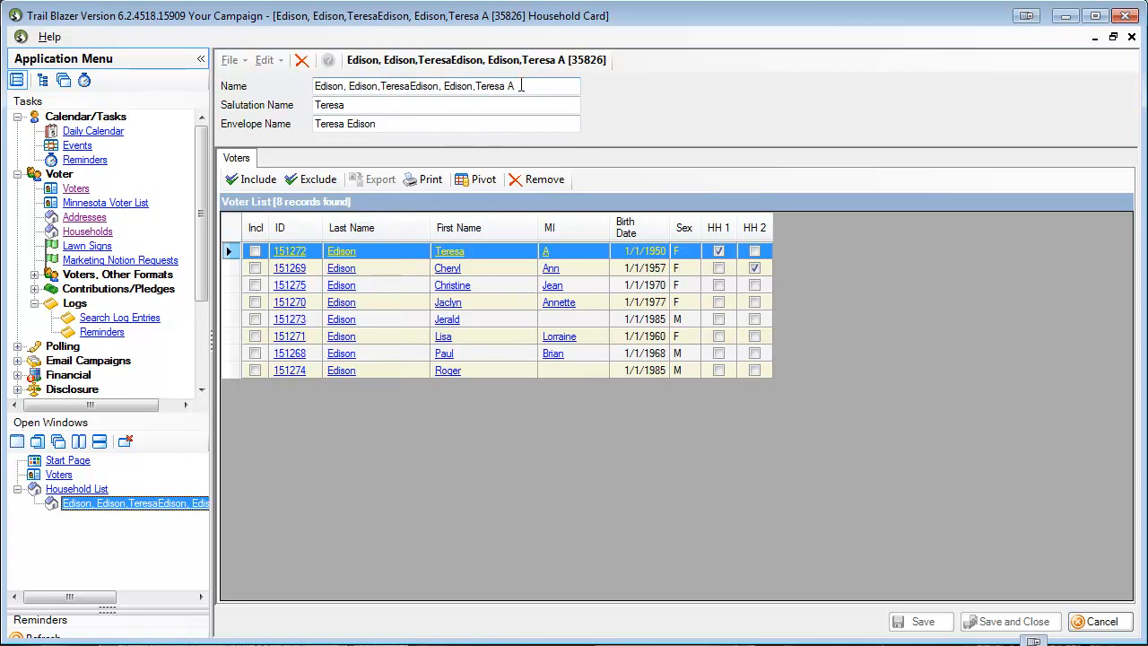
left_click_drag(522, 86, 349, 85)
key("BackSpace")
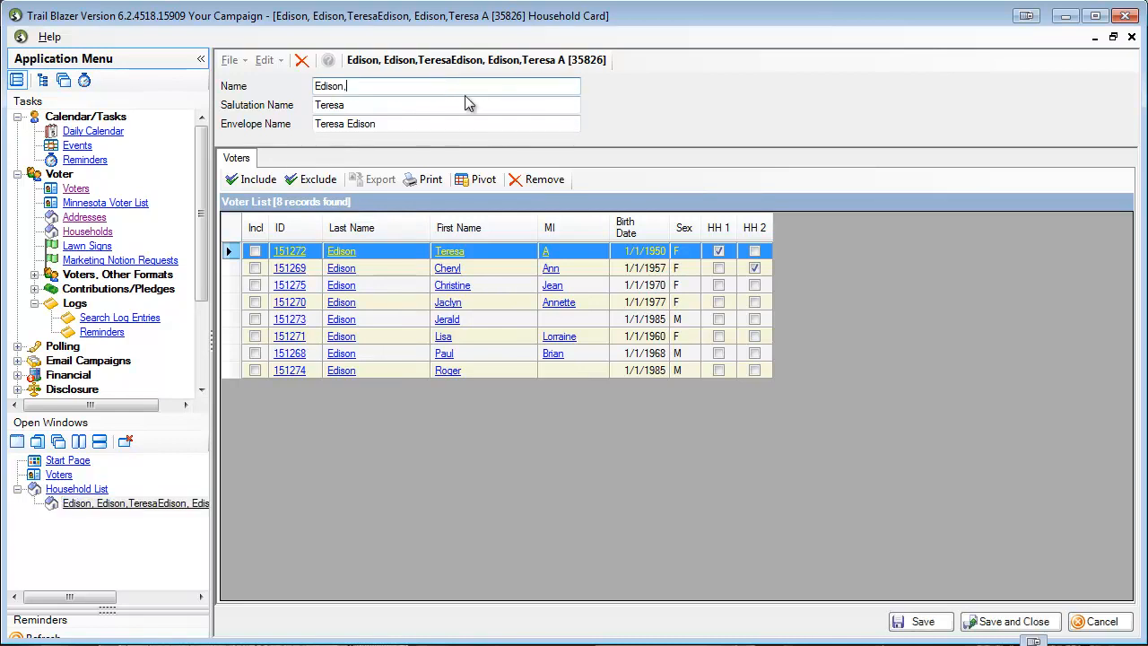
type("f")
type("Family")
Append "& Family" to the first name in the household's salutation name
double_click(351, 108)
left_click(368, 108)
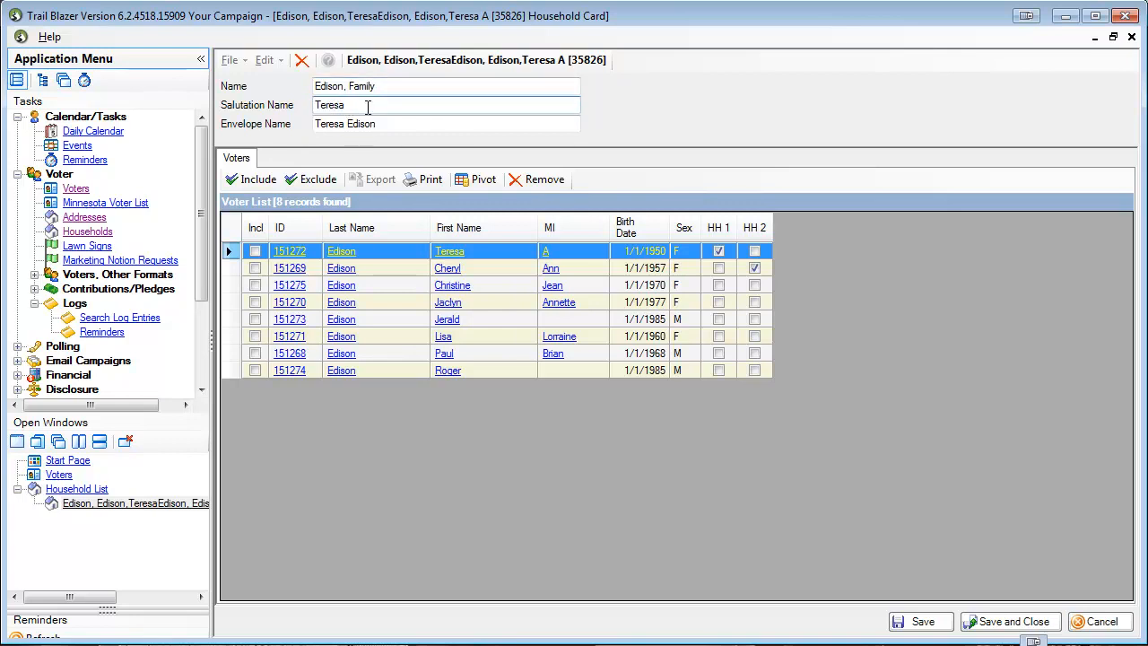
type("& Family")
Replace the household's envelope name with "The", the shared surname and "Family", and save and close the household card
left_click(392, 126)
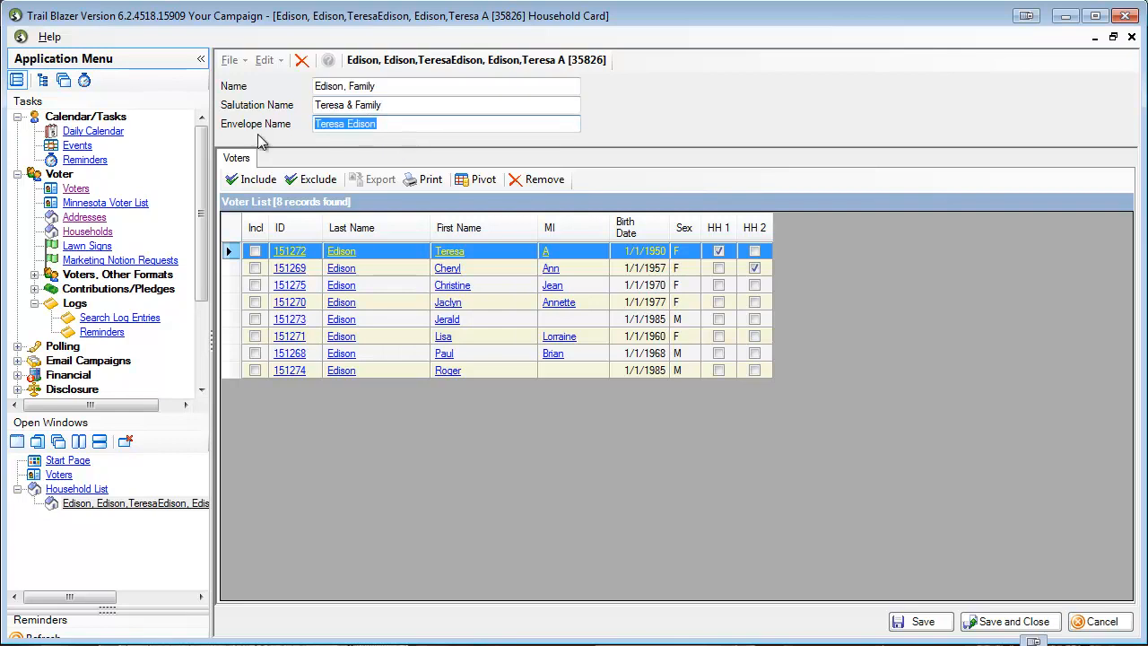
type("The Edison ")
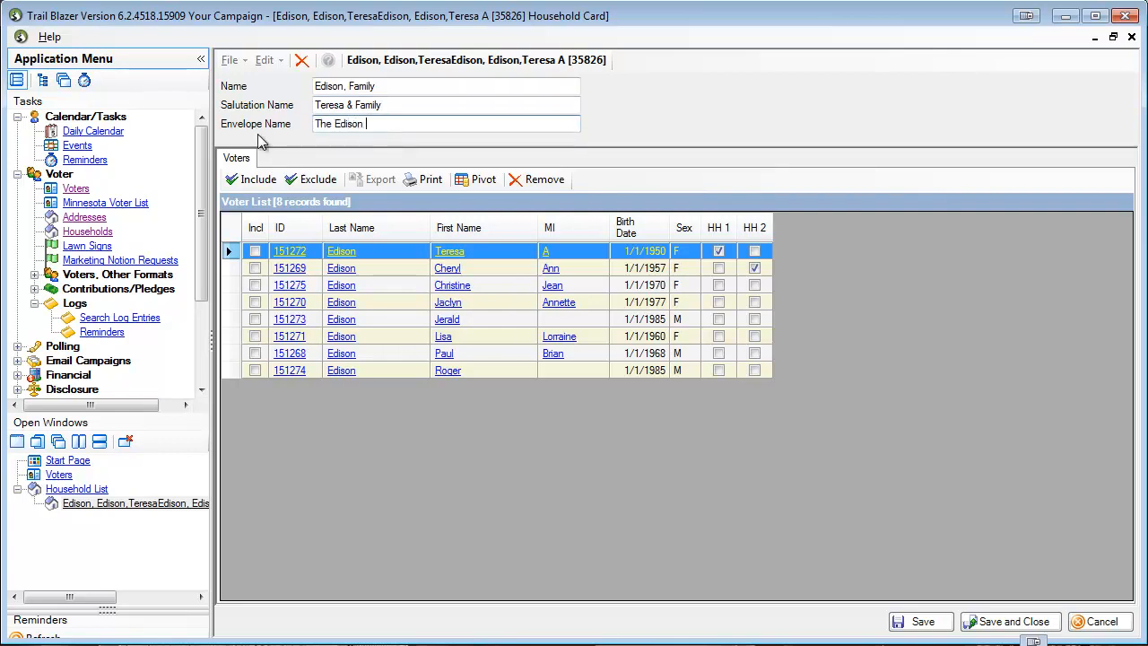
type("Family")
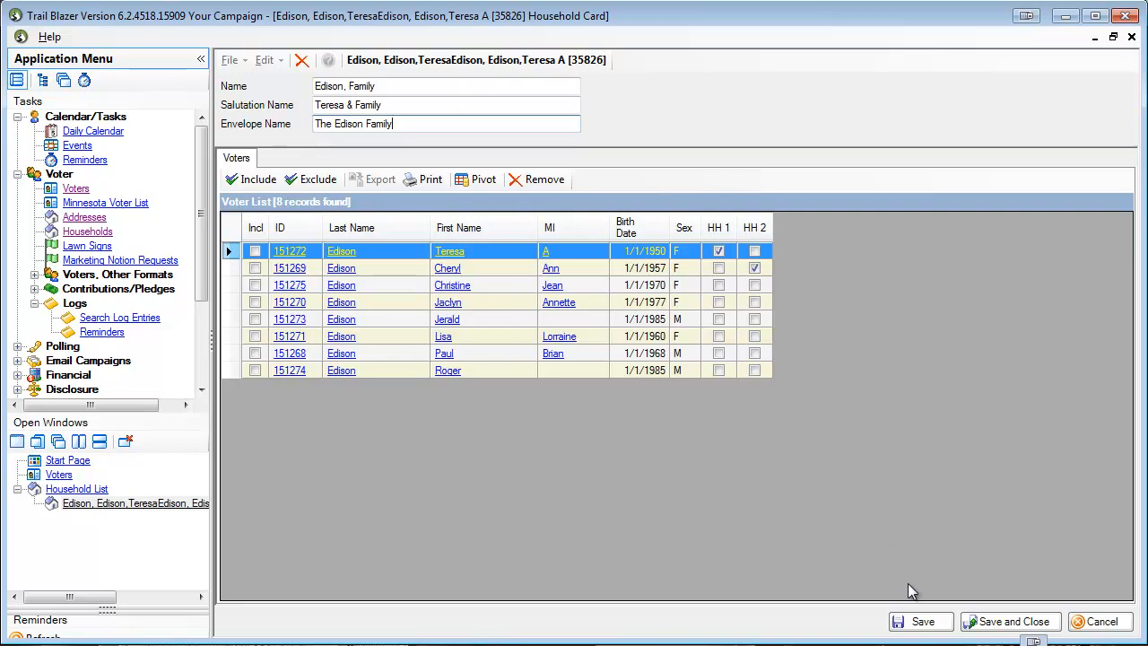
left_click(994, 622)
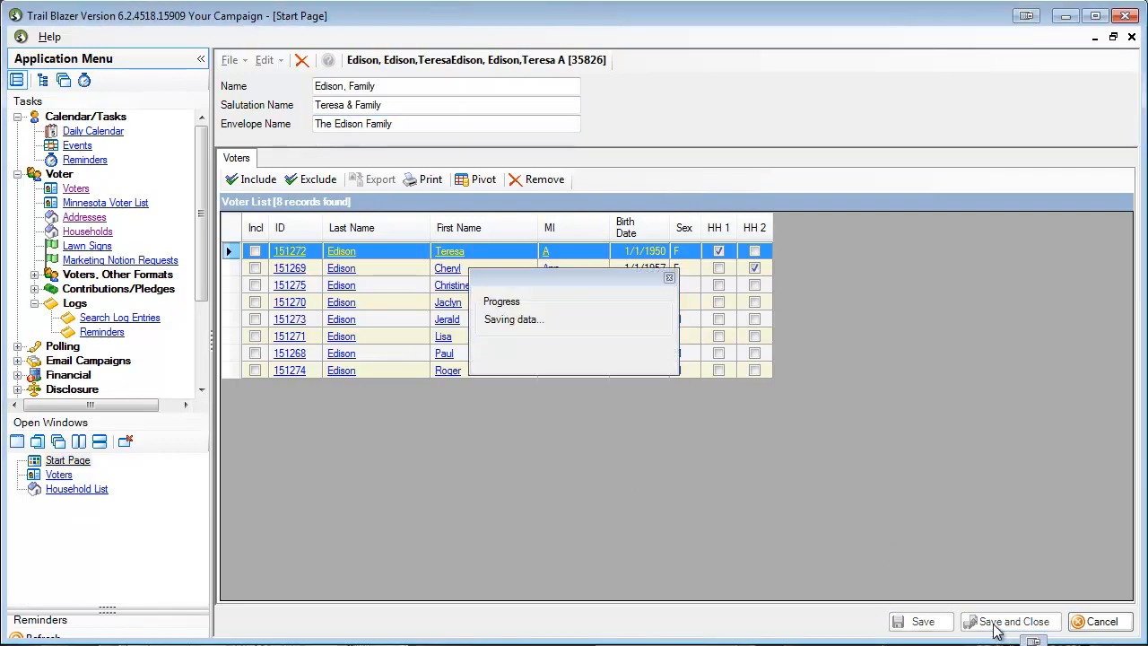